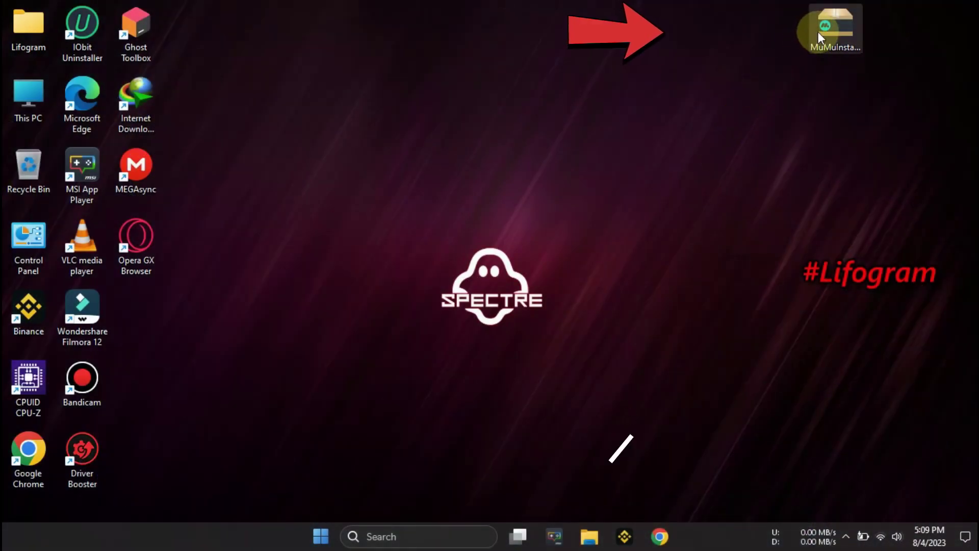
# Launch the MuMu Player installer from the desktop and run the quick installation
pyautogui.doubleClick(819, 32)
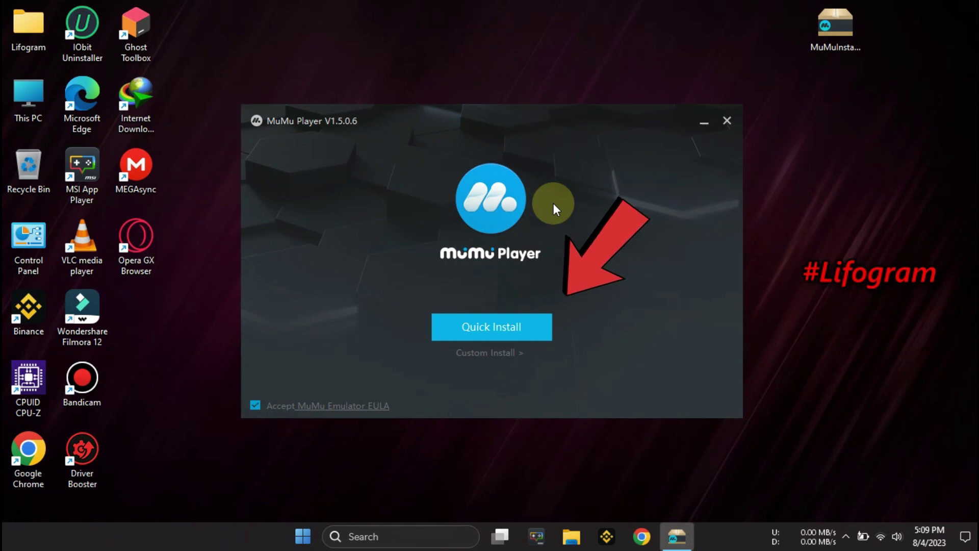
pyautogui.click(505, 322)
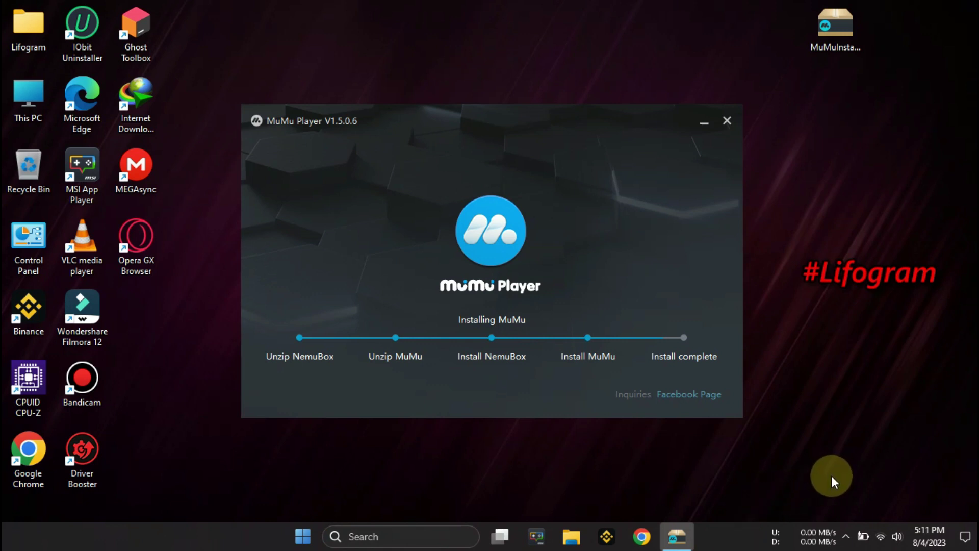
# Refresh the desktop and permanently delete the MuMu Player installer file
pyautogui.rightClick(419, 26)
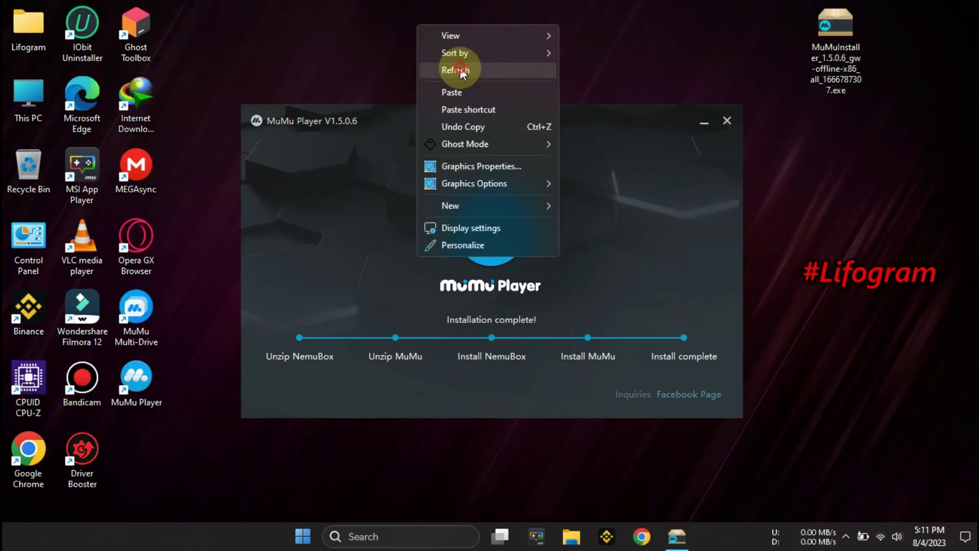
pyautogui.click(454, 66)
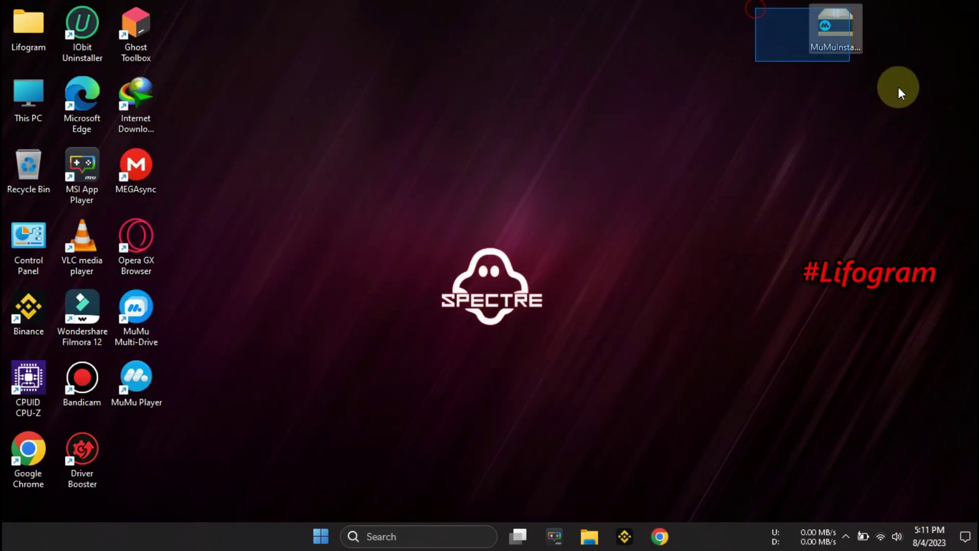
pyautogui.hotkey('shift', 'Delete')
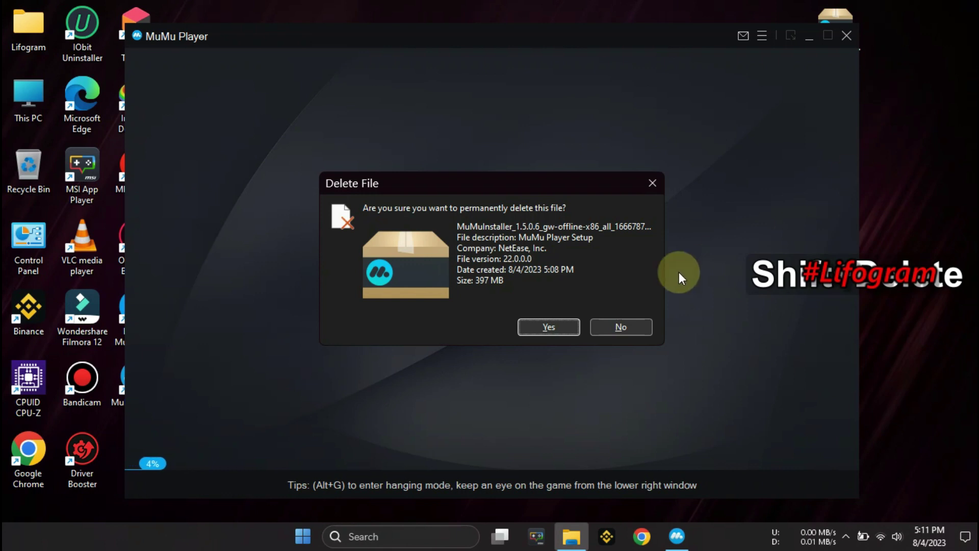
pyautogui.click(550, 326)
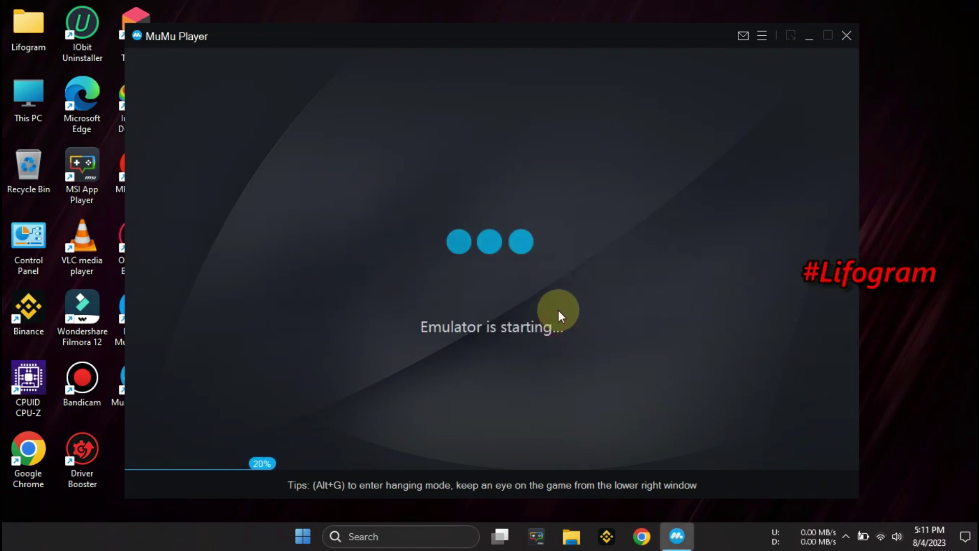
# Reposition the MuMu Player window on the desktop and postpone the Google Play login
pyautogui.moveTo(368, 22); pyautogui.dragTo(472, 25)
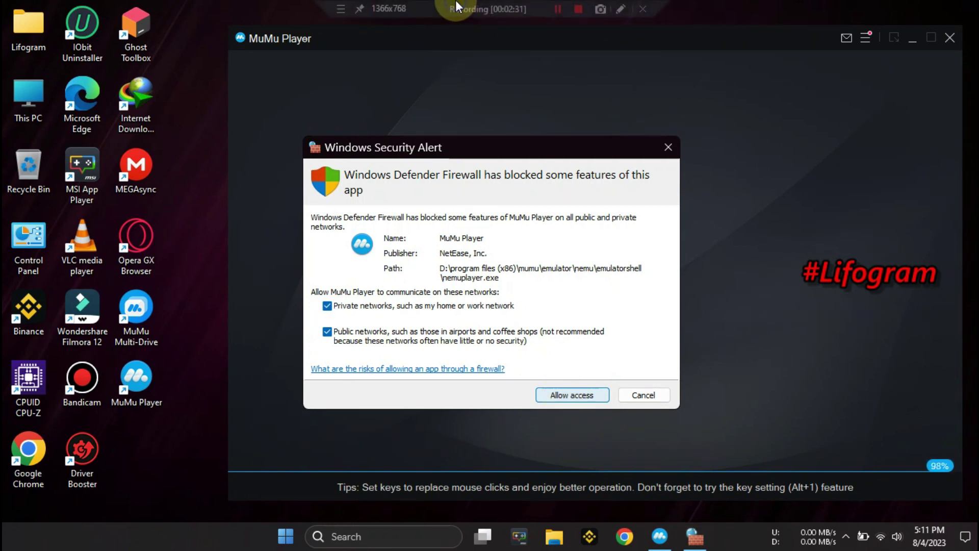
pyautogui.rightClick(457, 6)
pyautogui.click(500, 51)
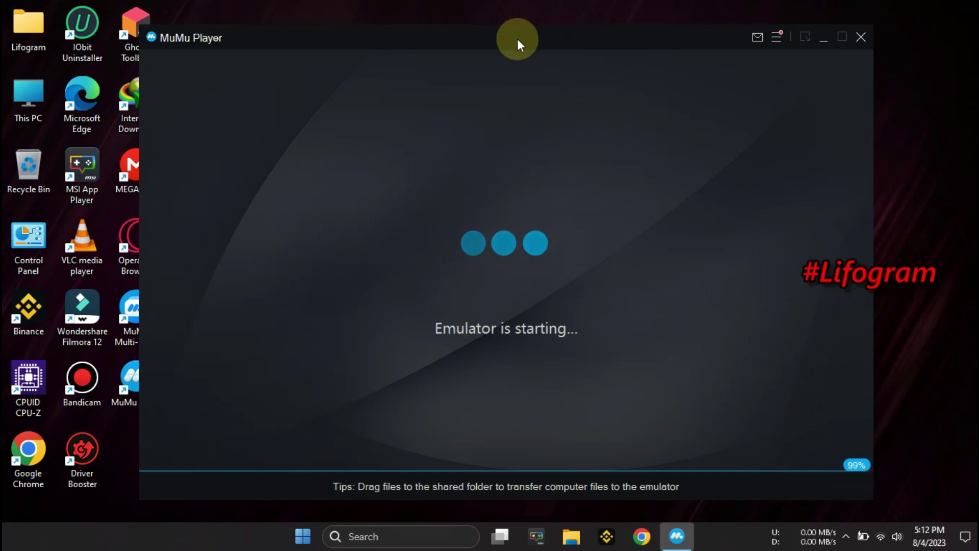
pyautogui.moveTo(518, 39); pyautogui.dragTo(515, 23)
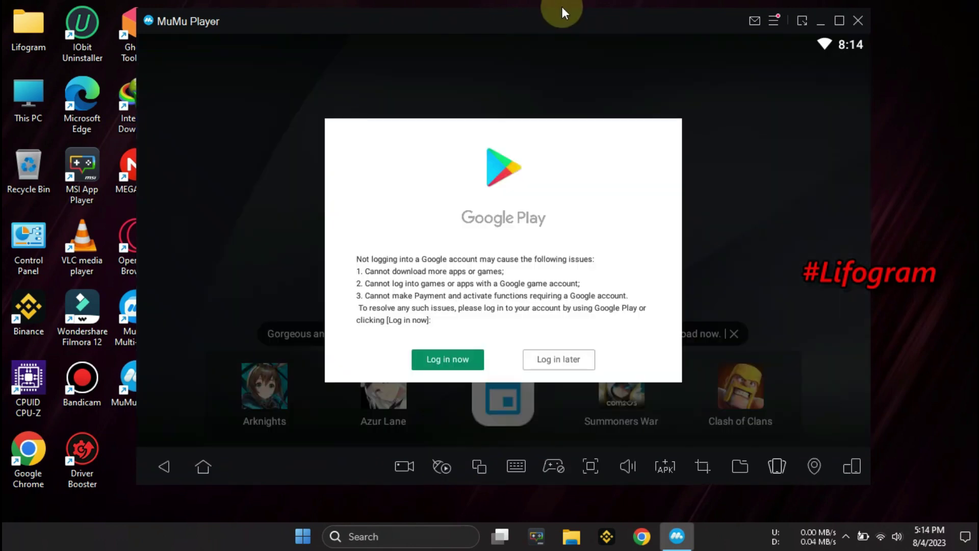
pyautogui.click(547, 359)
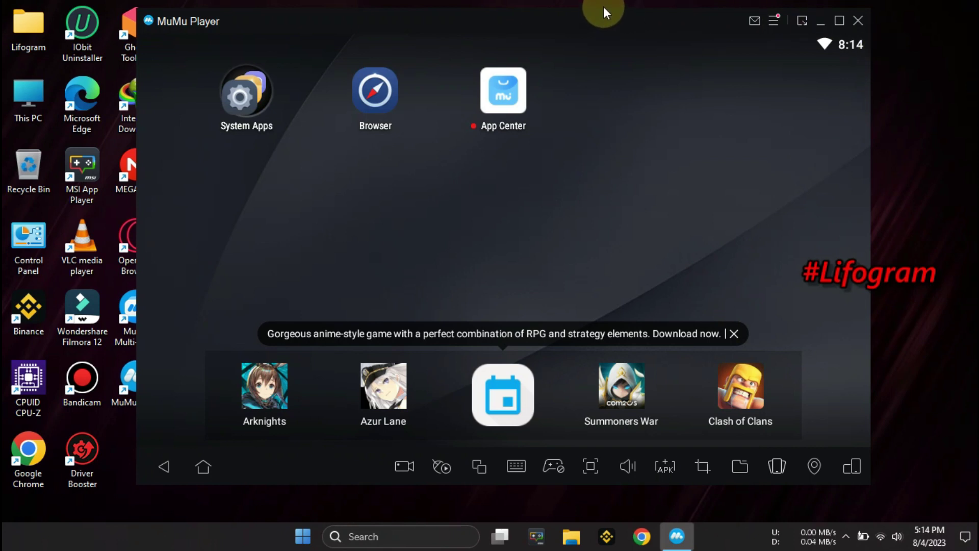
pyautogui.moveTo(604, 8); pyautogui.dragTo(596, 60)
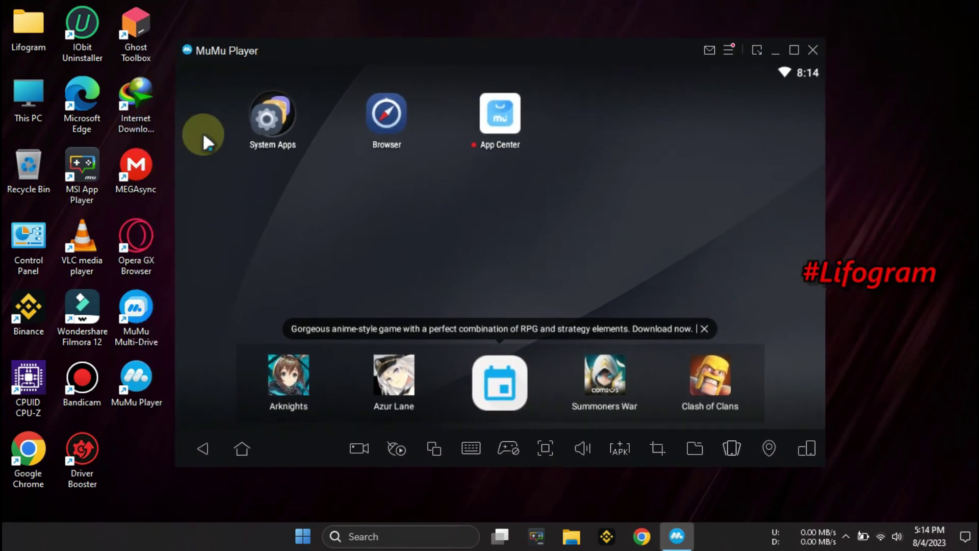
# Check the Android version under About tablet in the emulator's system settings, and return to the home screen
pyautogui.click(289, 133)
pyautogui.click(243, 120)
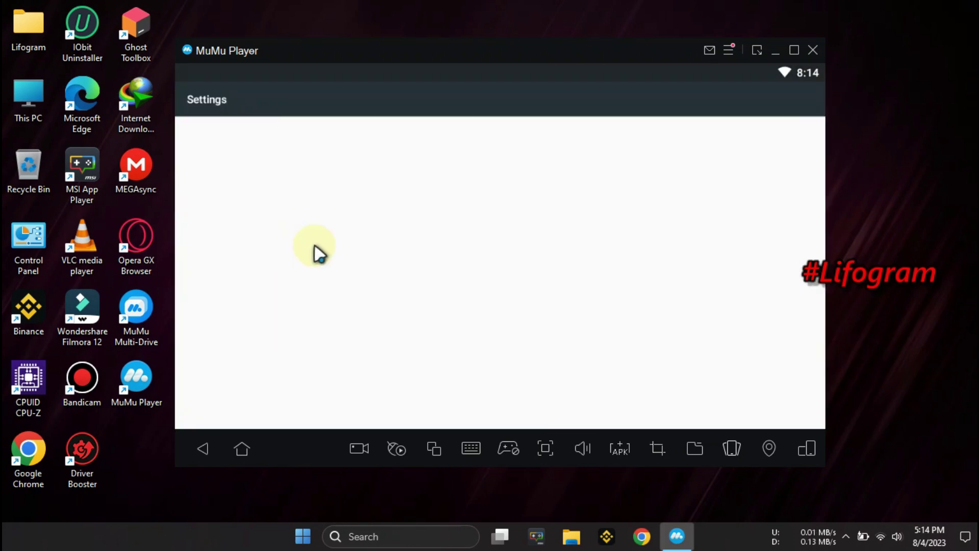
pyautogui.moveTo(461, 373); pyautogui.dragTo(477, 280)
pyautogui.scroll(-8, 400, 365)
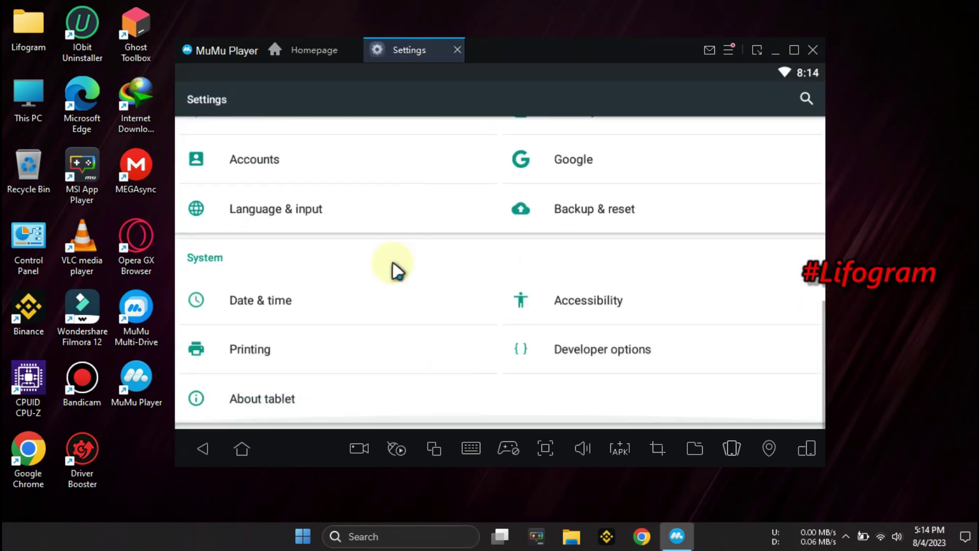
pyautogui.click(313, 399)
pyautogui.tripleClick(314, 380)
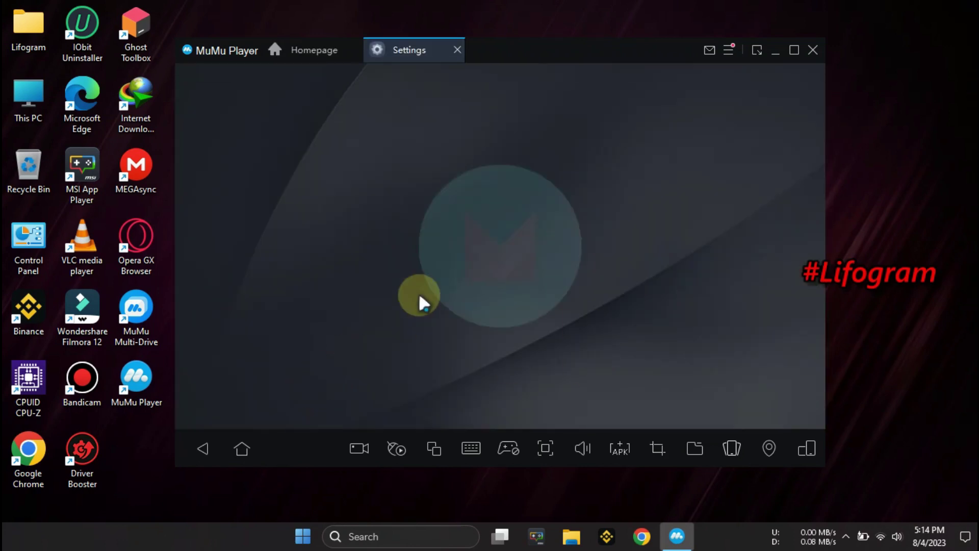
pyautogui.click(457, 49)
pyautogui.click(451, 215)
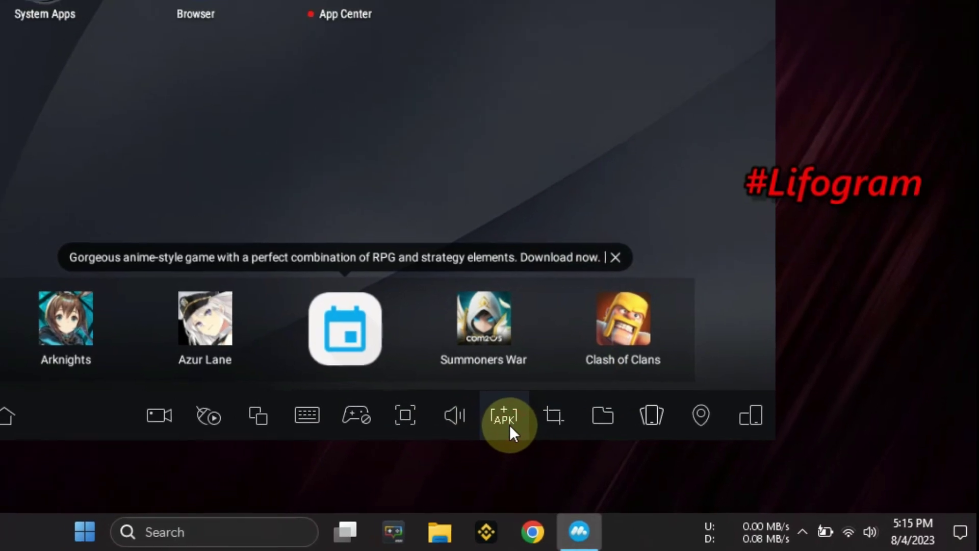
# Install the Free Fire India APK from the New Volume (D:) drive and dismiss the game promotion banner
pyautogui.click(514, 418)
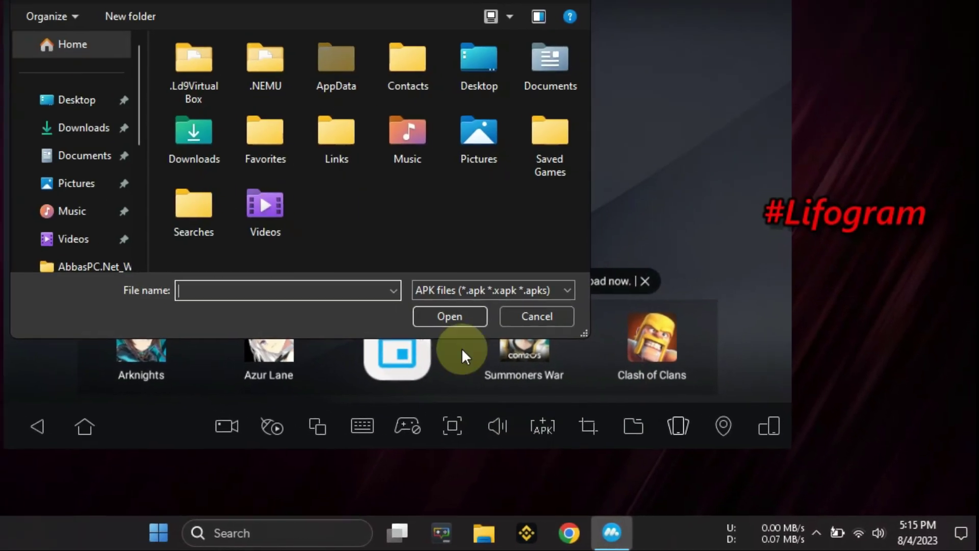
pyautogui.scroll(-5, 53, 217)
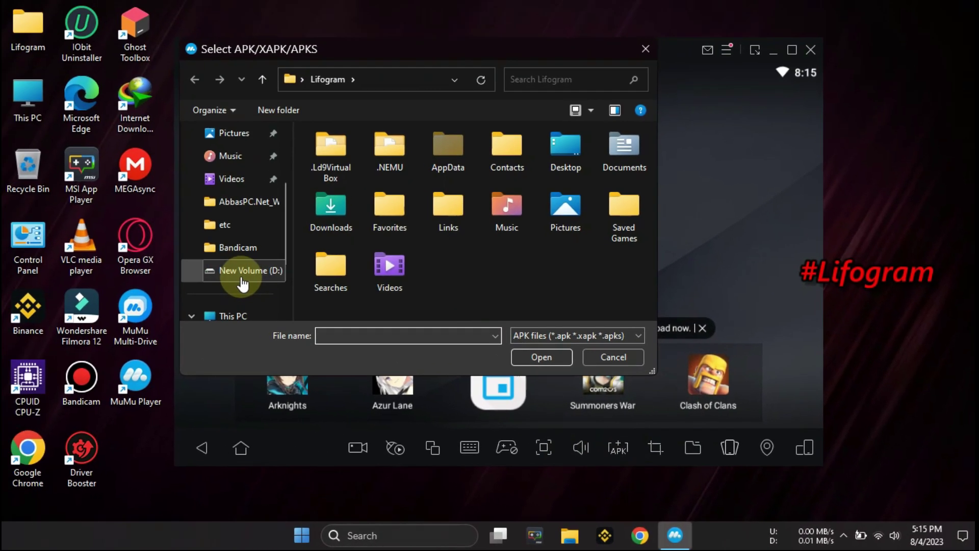
pyautogui.click(242, 273)
pyautogui.doubleClick(343, 193)
pyautogui.click(357, 153)
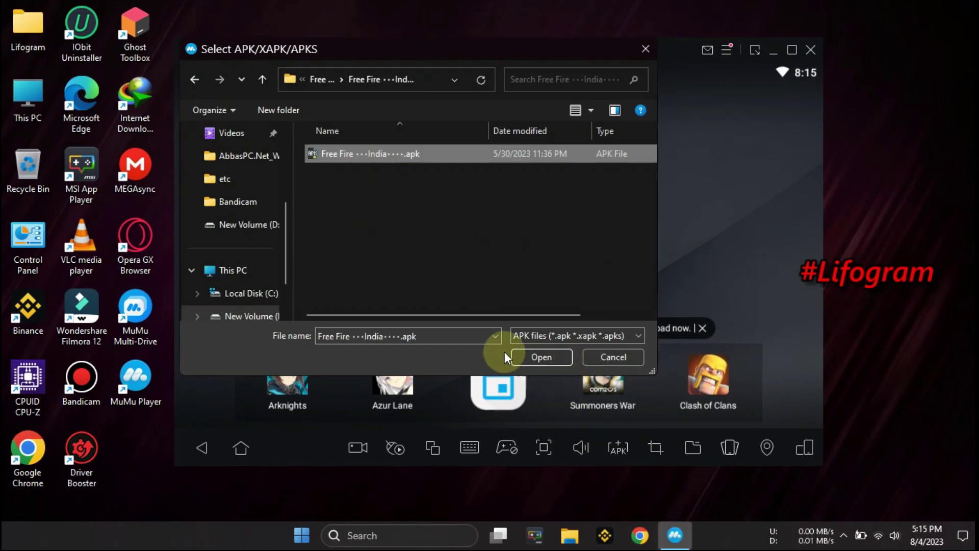
pyautogui.click(536, 355)
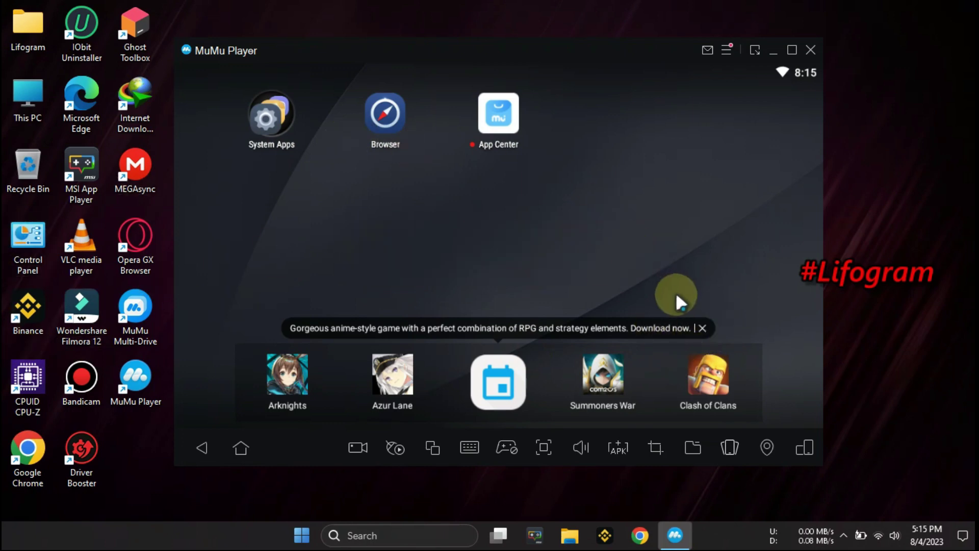
pyautogui.click(706, 325)
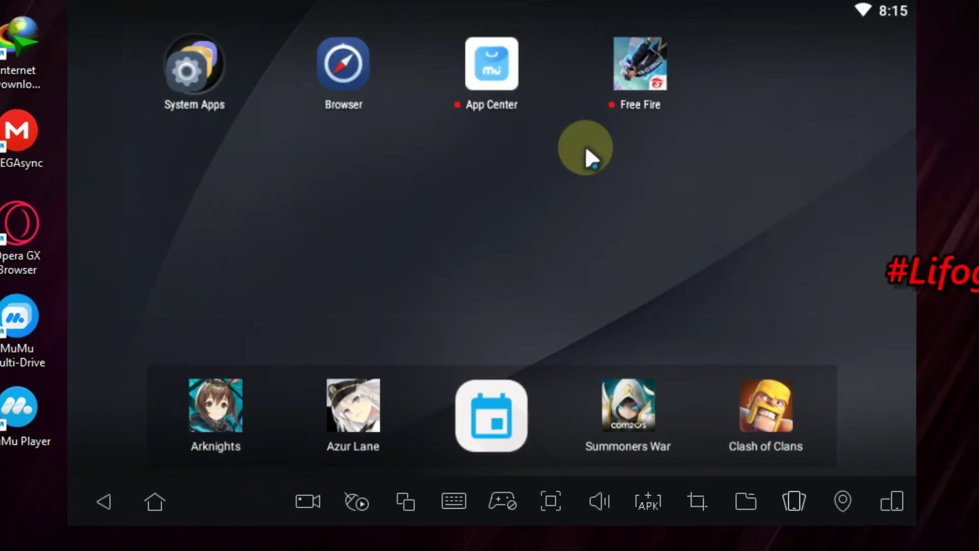
# Open the app info of Google Play Store from the Apps list in the emulator's Settings
pyautogui.click(148, 57)
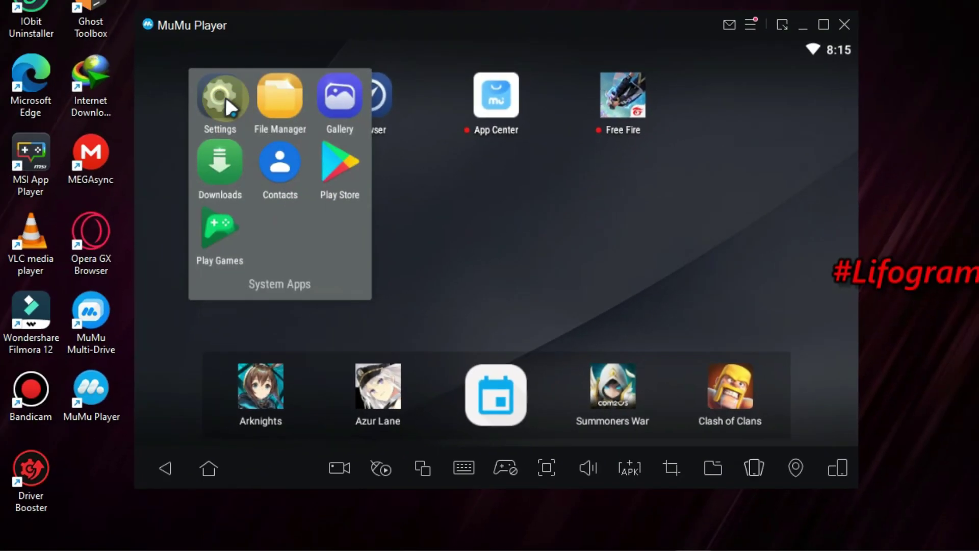
pyautogui.click(123, 51)
pyautogui.scroll(-5, 393, 215)
pyautogui.scroll(5, 321, 375)
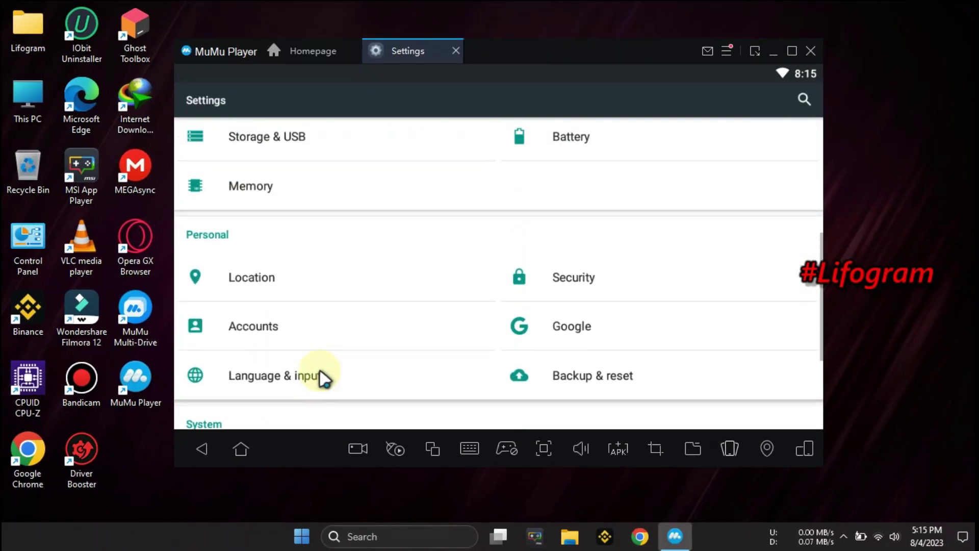
pyautogui.scroll(1, 358, 286)
pyautogui.click(308, 231)
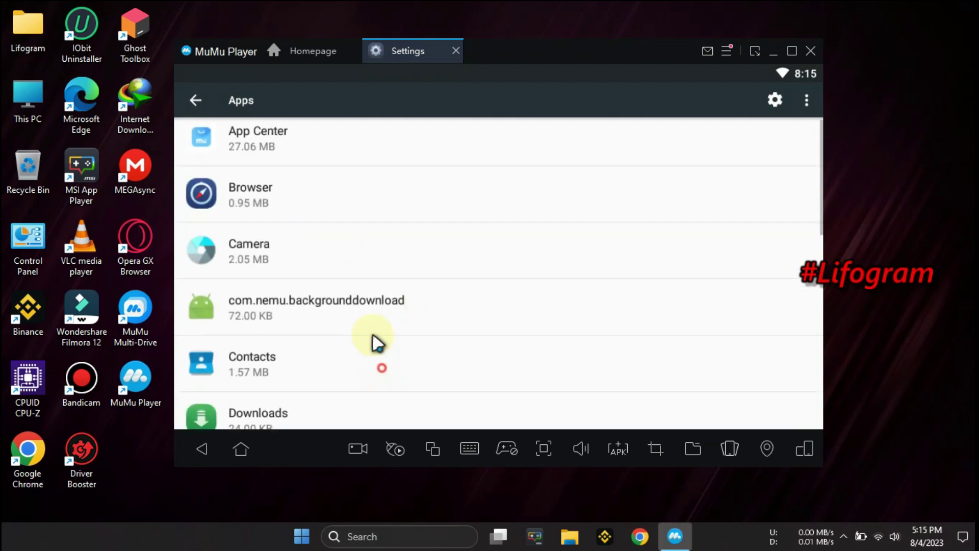
pyautogui.scroll(-5, 359, 350)
pyautogui.scroll(-3, 343, 355)
pyautogui.click(306, 365)
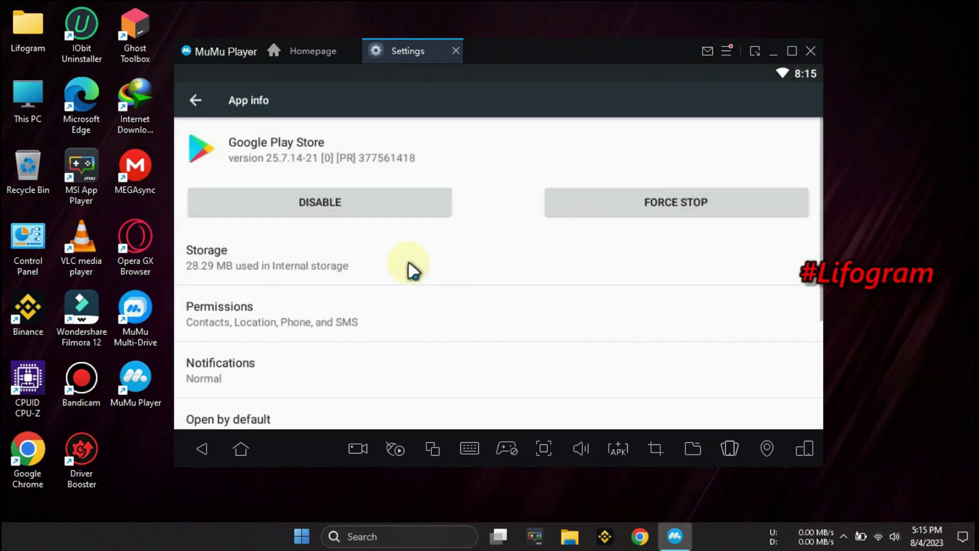
# Clear all stored data of Google Play Store in its storage details
pyautogui.click(412, 266)
pyautogui.click(365, 276)
pyautogui.click(663, 295)
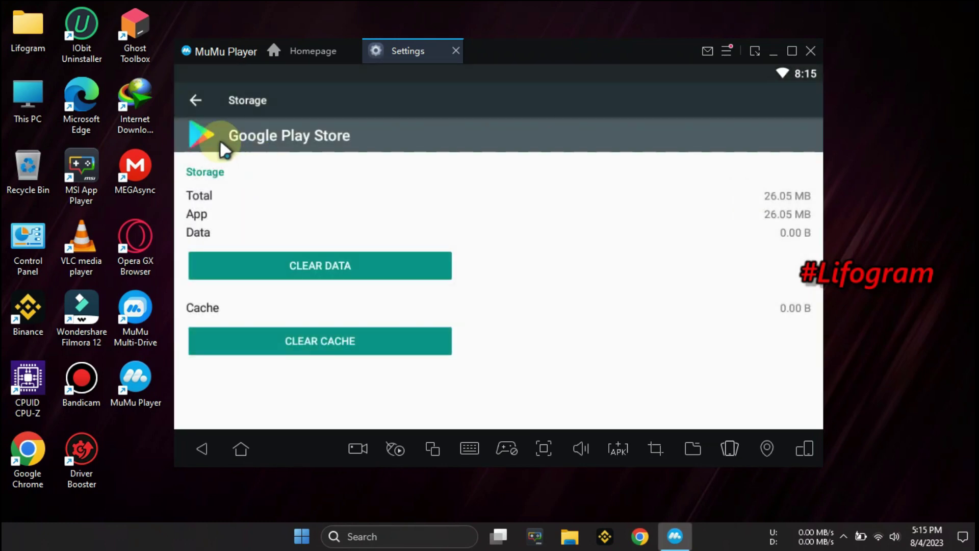
# Force stop Google Play Store and disable it
pyautogui.click(602, 204)
pyautogui.click(661, 290)
pyautogui.click(279, 202)
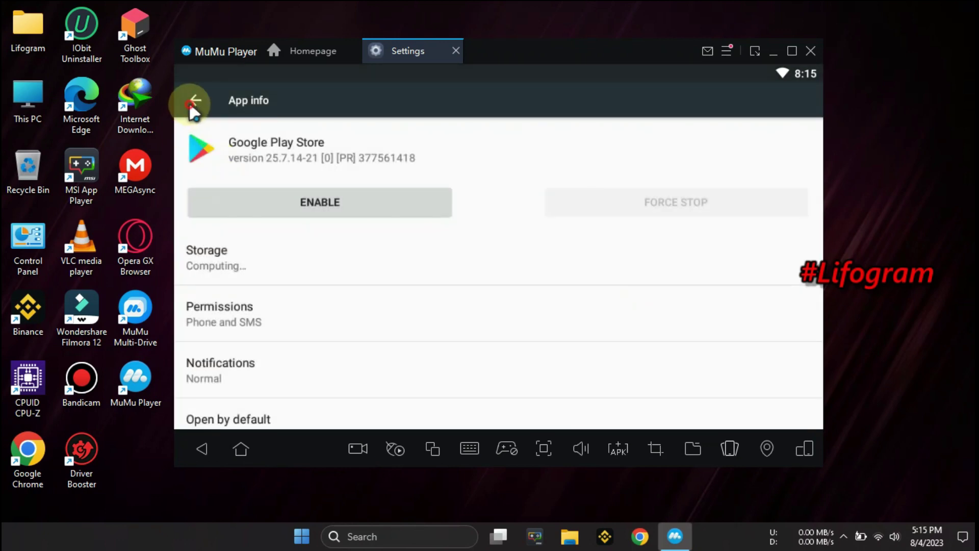
# Force stop App Center from the Apps list and close Settings to return to the emulator's home screen
pyautogui.click(194, 101)
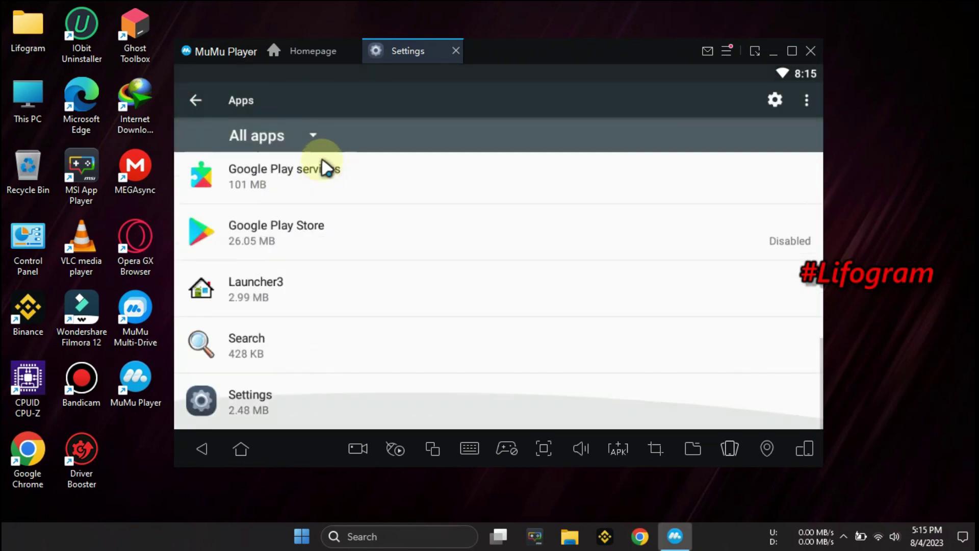
pyautogui.scroll(10, 382, 375)
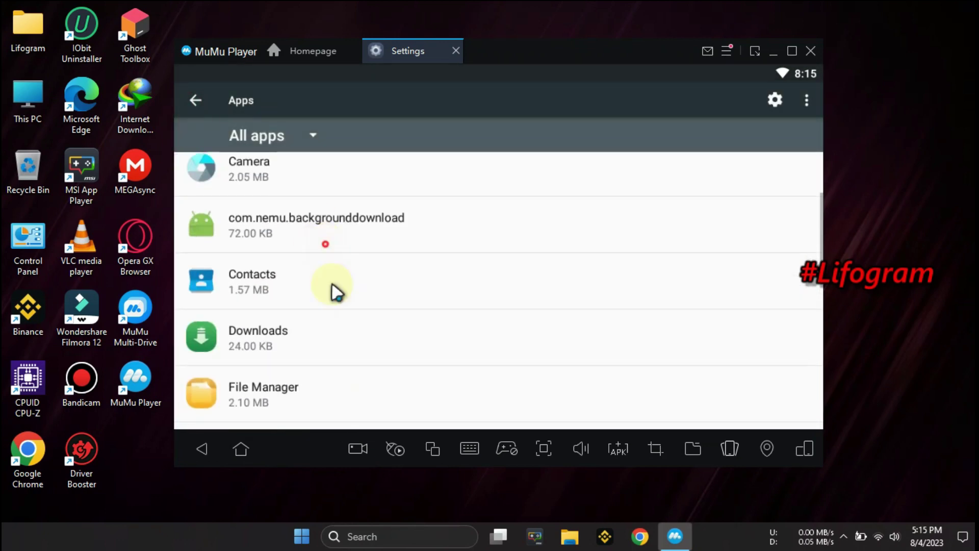
pyautogui.click(247, 183)
pyautogui.click(676, 202)
pyautogui.click(662, 290)
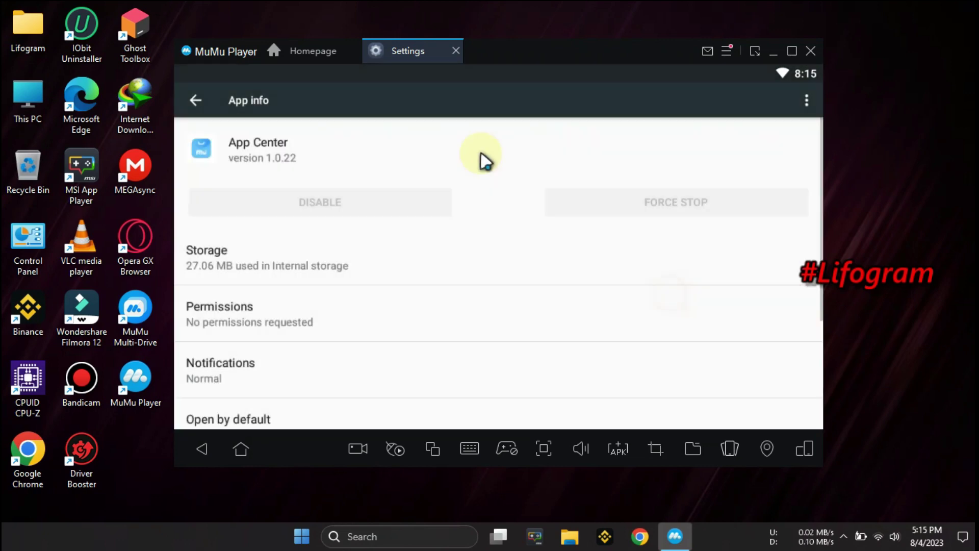
pyautogui.click(457, 50)
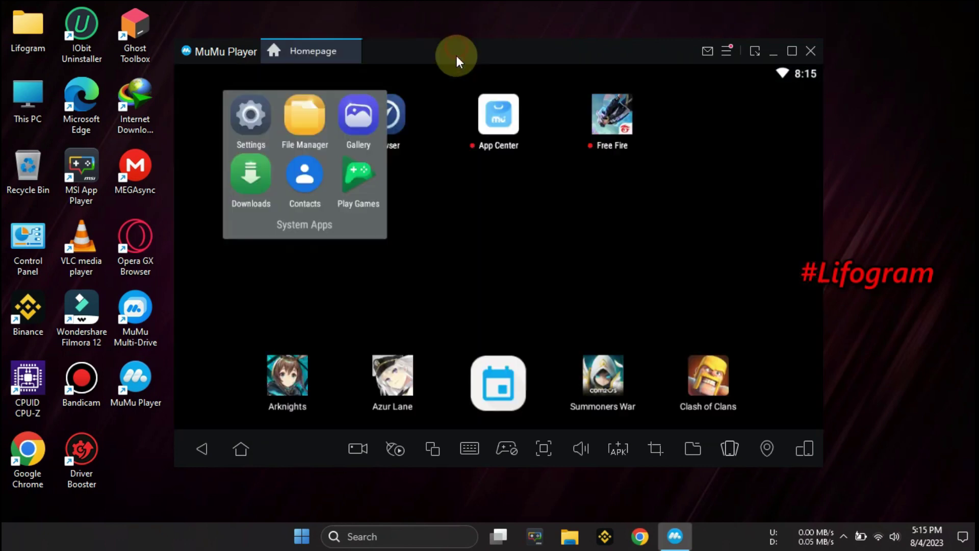
pyautogui.click(483, 222)
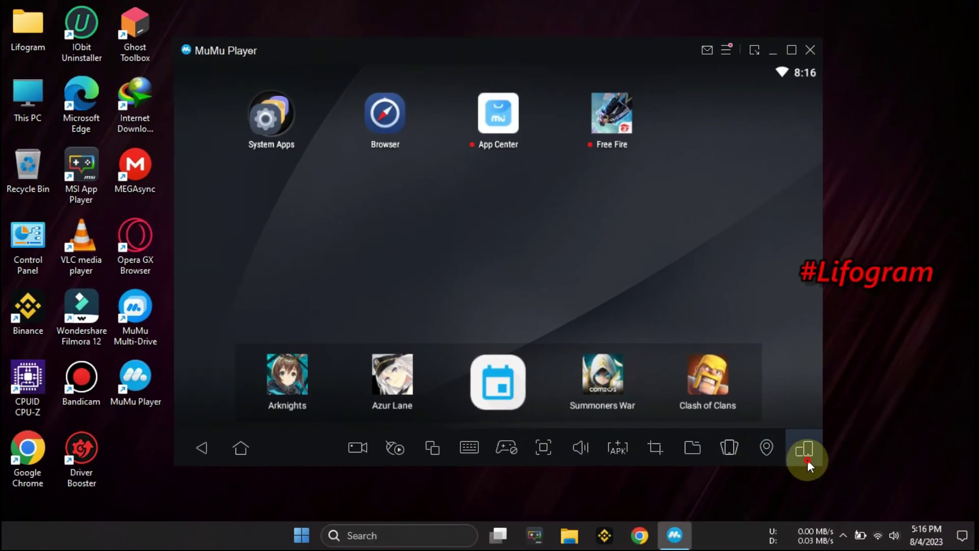
# Rotate the emulator screen to portrait and back to landscape, and swipe across the home screen
pyautogui.click(807, 460)
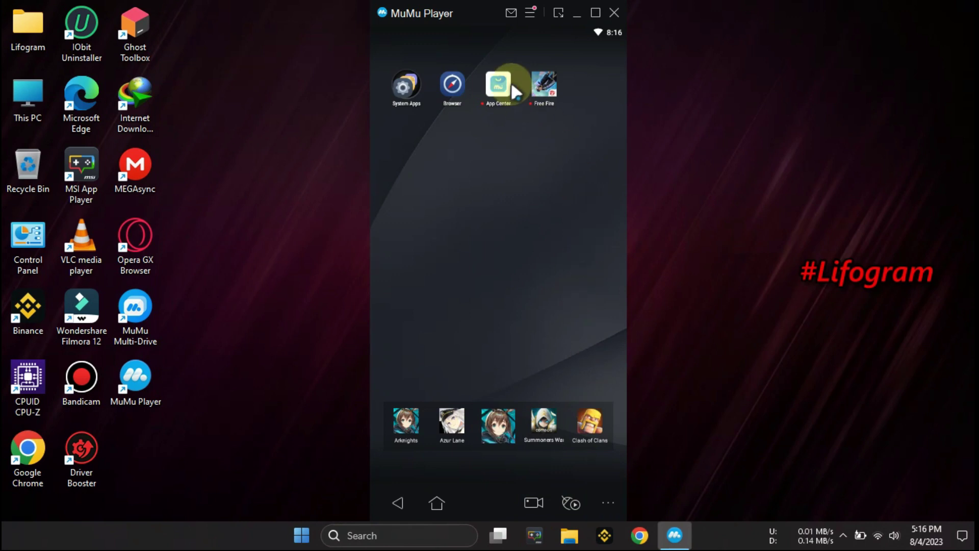
pyautogui.click(608, 505)
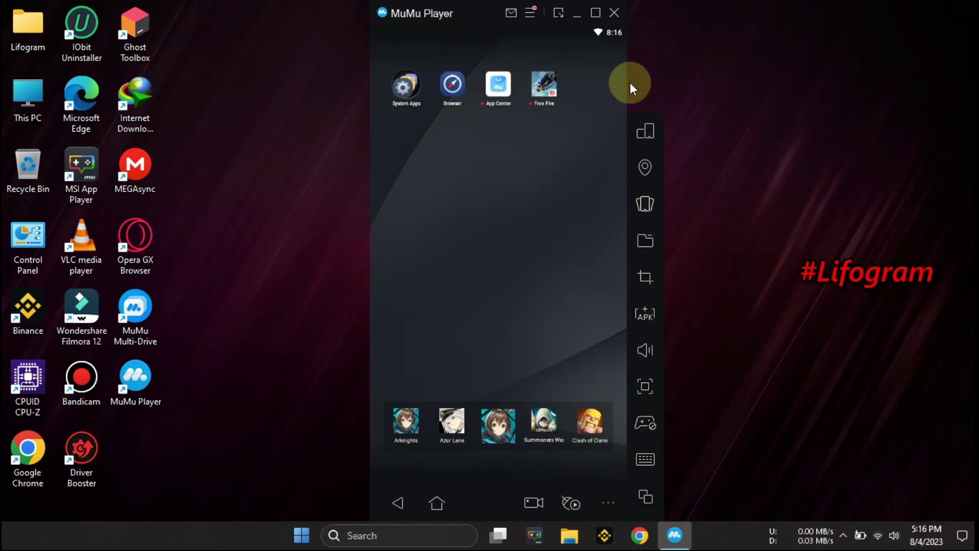
pyautogui.click(644, 131)
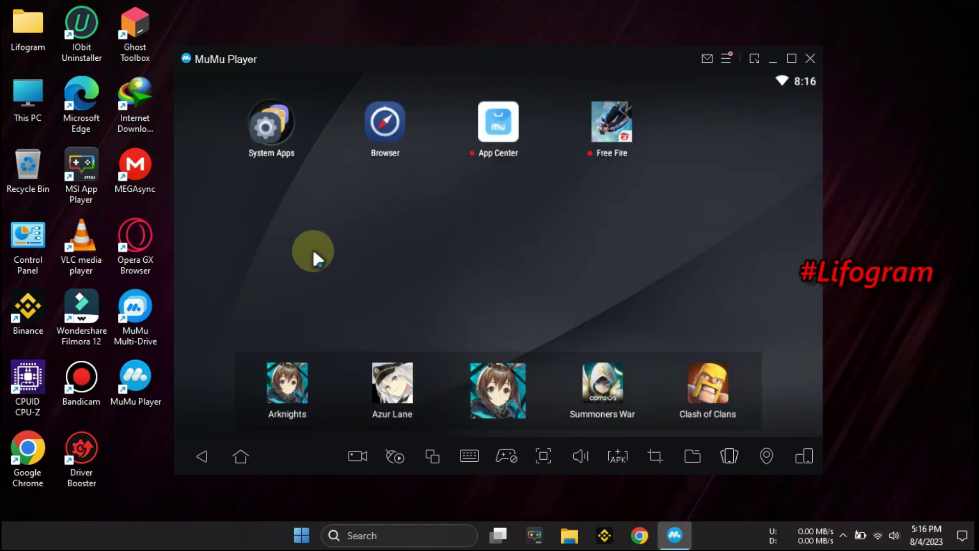
pyautogui.moveTo(314, 249); pyautogui.dragTo(637, 240)
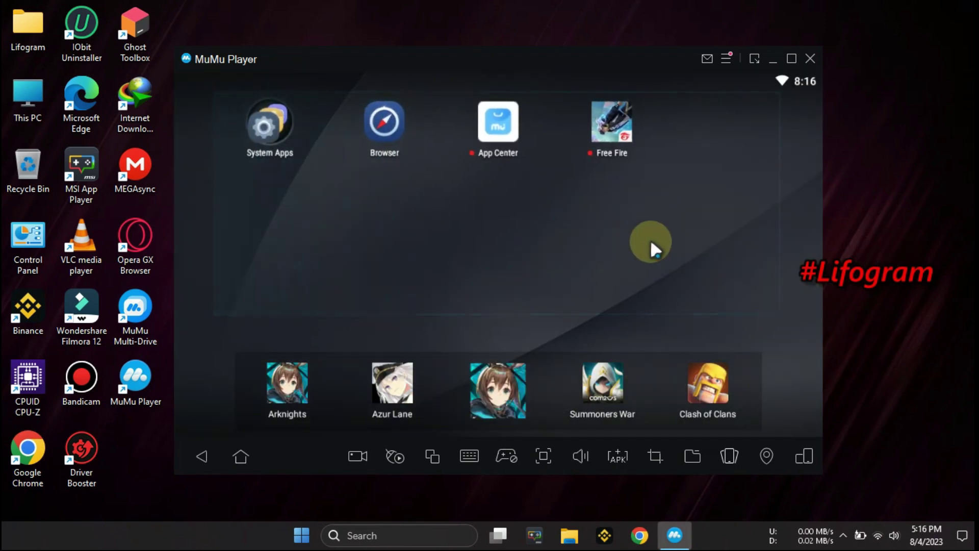
# Reposition the emulator window on the desktop, launch Free Fire from its home screen and refresh the desktop while it loads
pyautogui.moveTo(497, 62); pyautogui.dragTo(512, 52)
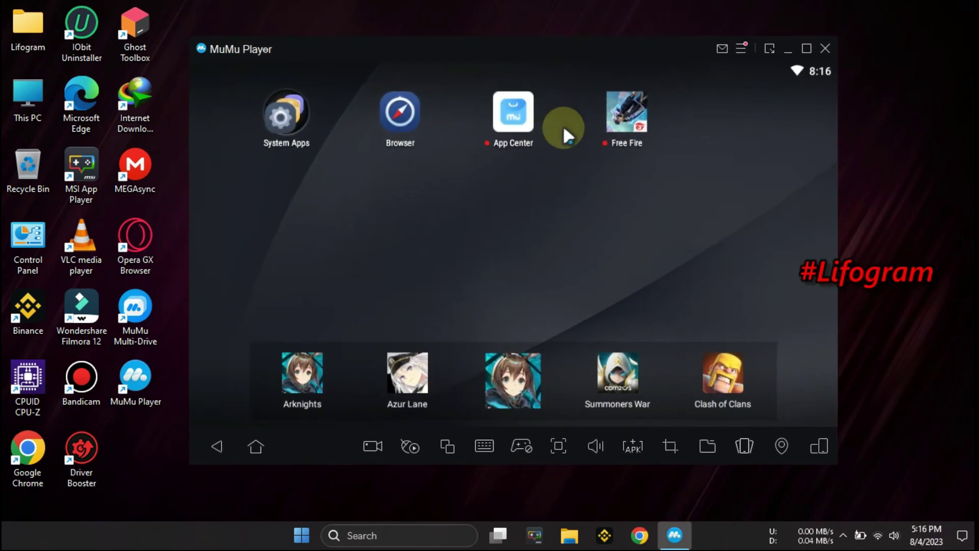
pyautogui.click(626, 126)
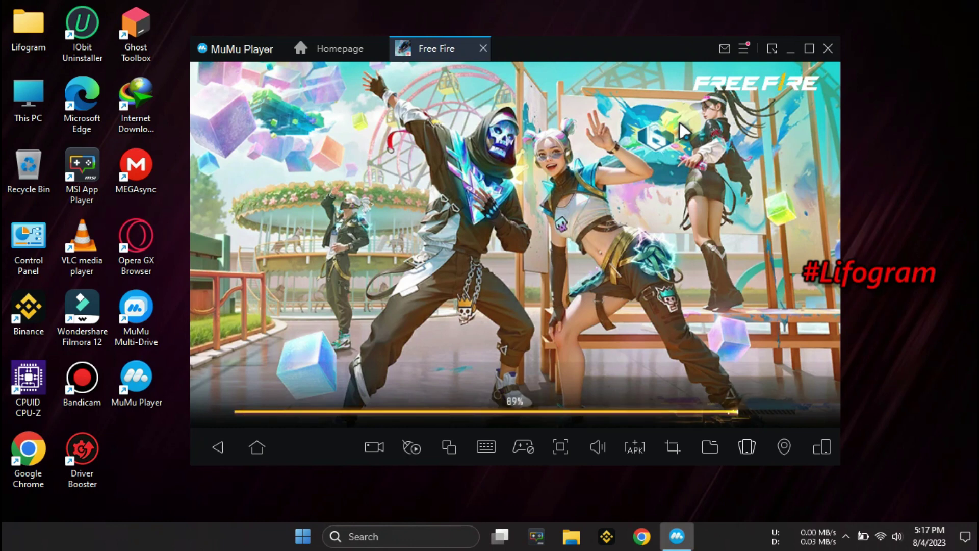
pyautogui.rightClick(537, 23)
pyautogui.click(573, 46)
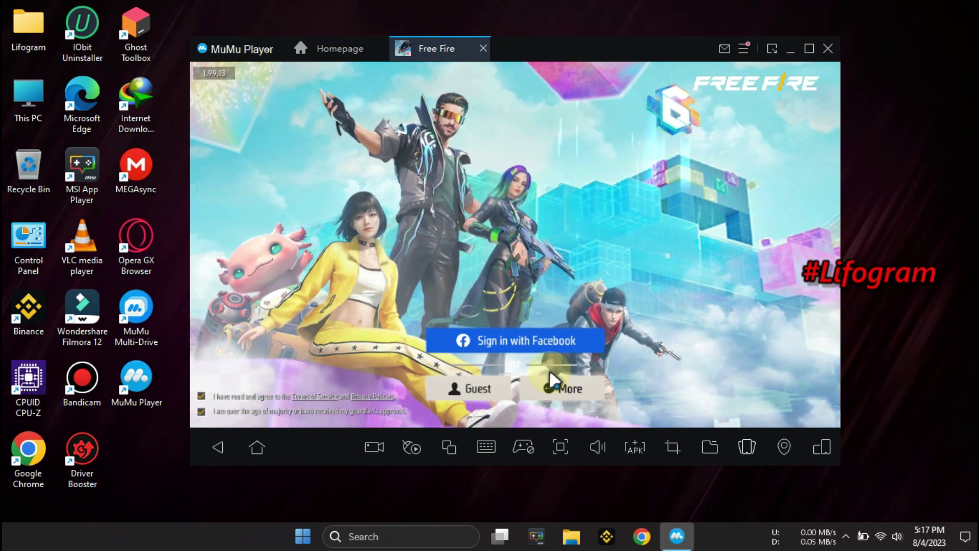
# Check the additional sign-in options on the Free Fire login screen and close the list
pyautogui.click(555, 390)
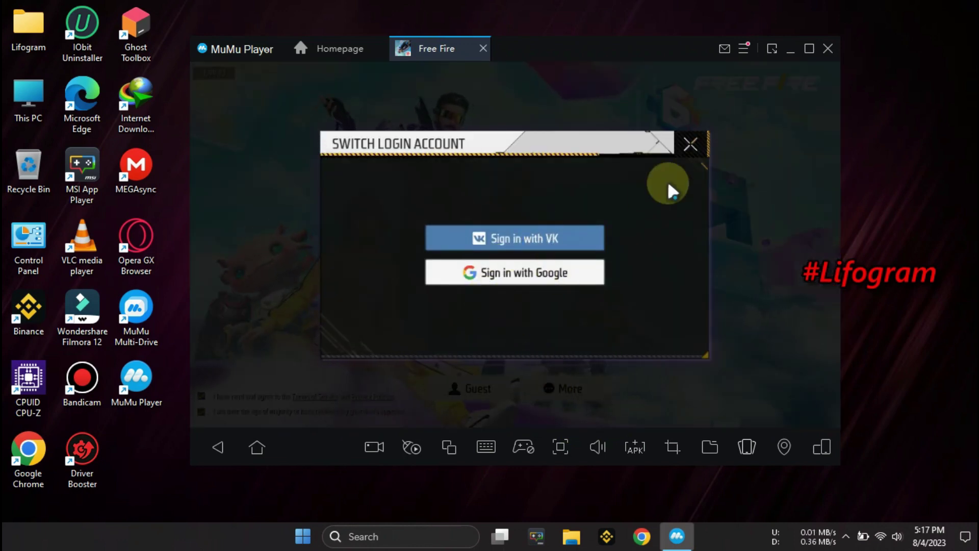
pyautogui.click(691, 143)
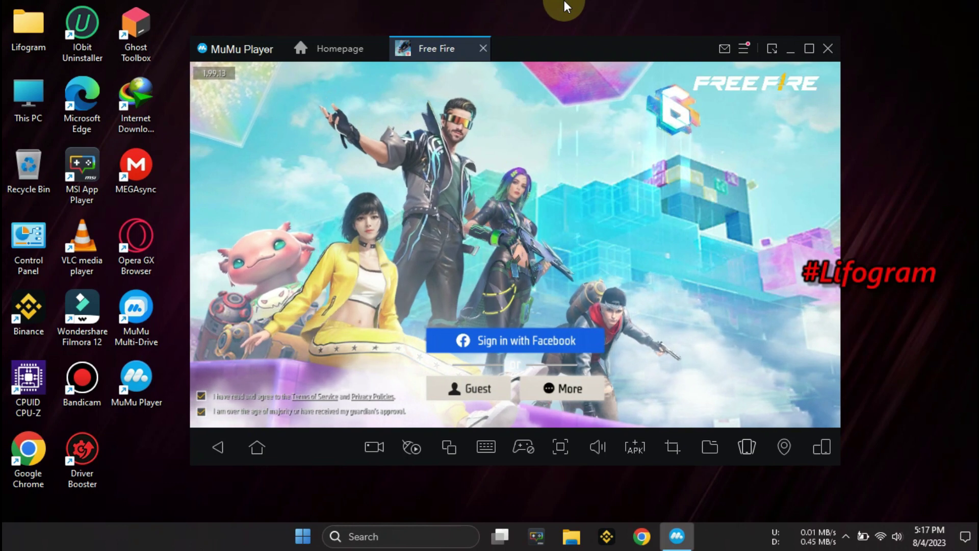
pyautogui.moveTo(577, 2)
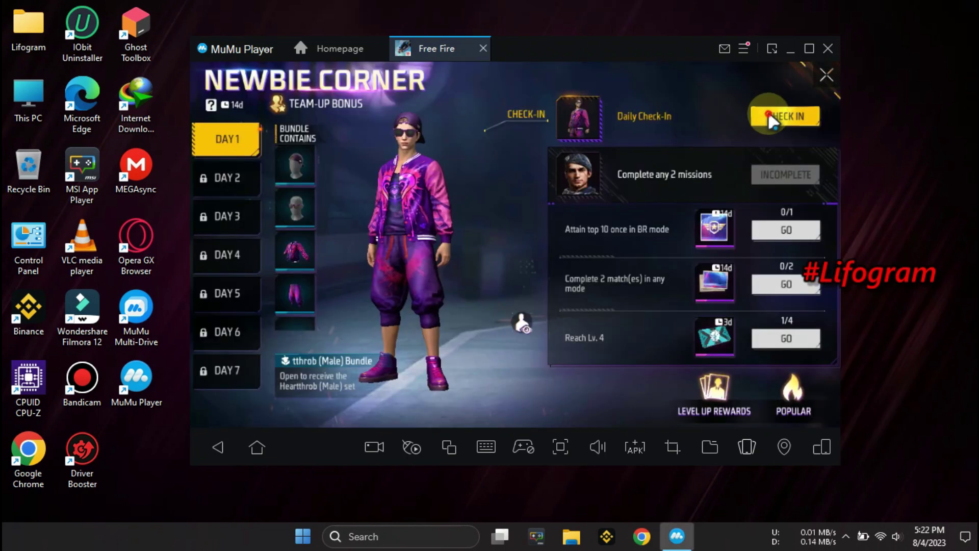
# Claim the Day 1 daily check-in bundle in Newbie Corner, equip it and return to the lobby
pyautogui.click(768, 112)
pyautogui.click(515, 320)
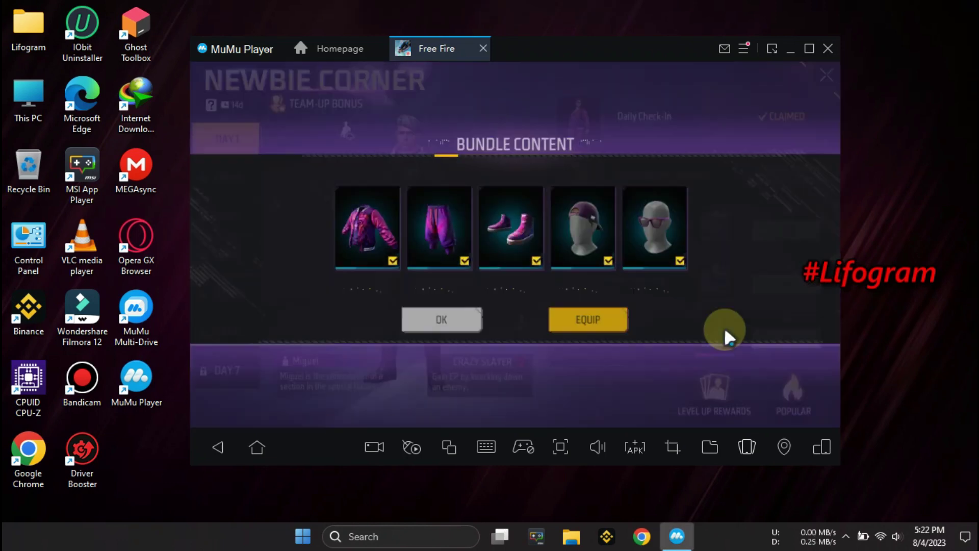
pyautogui.click(583, 313)
pyautogui.click(827, 76)
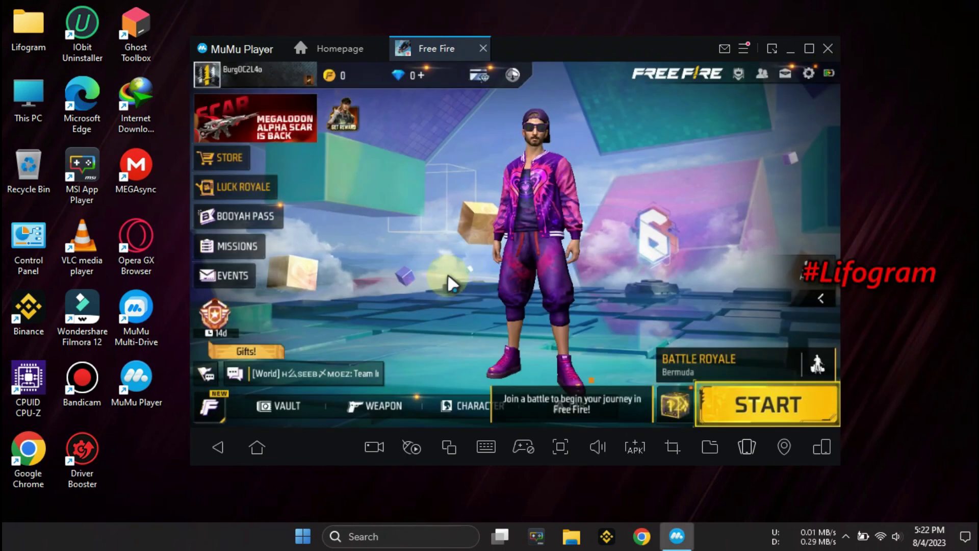
# View the character page with its presets and skills, and return to the lobby to look at the outfit
pyautogui.click(472, 400)
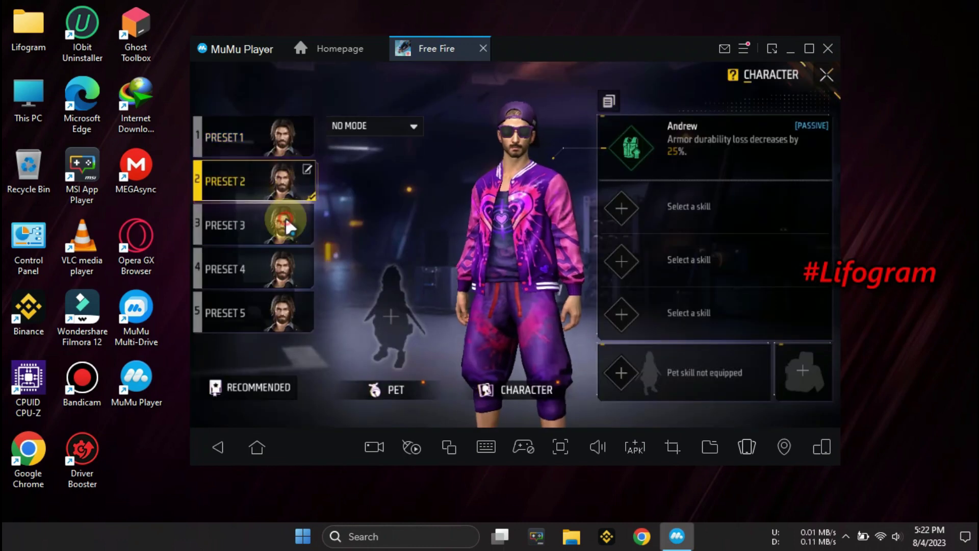
pyautogui.click(814, 86)
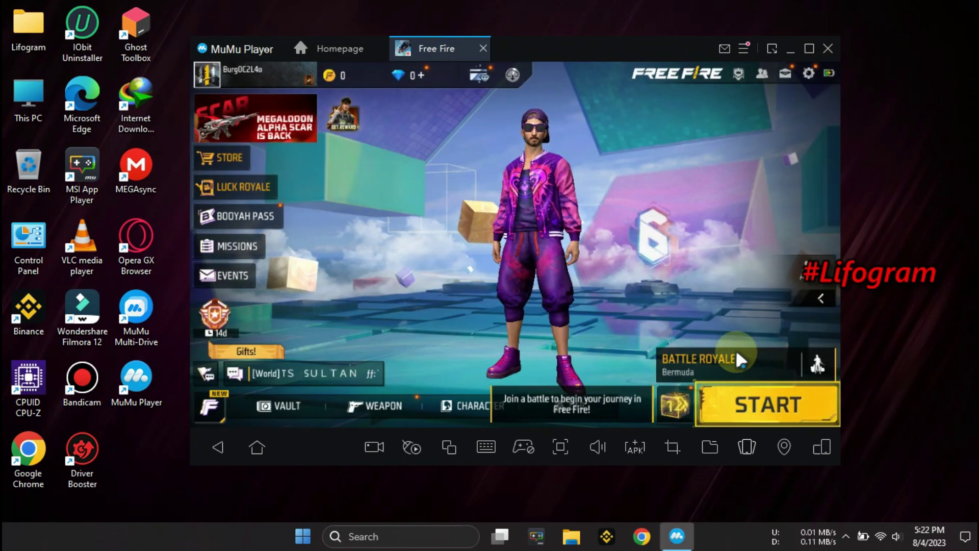
pyautogui.click(560, 220)
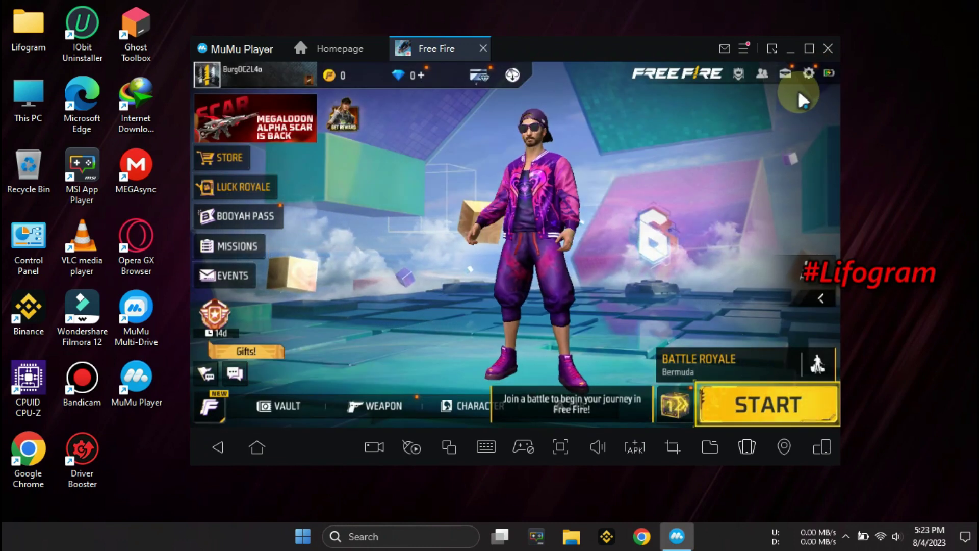
# Set the graphics quality to Ultra in the game's display settings and accept the performance suggestion
pyautogui.click(809, 73)
pyautogui.click(238, 197)
pyautogui.click(274, 282)
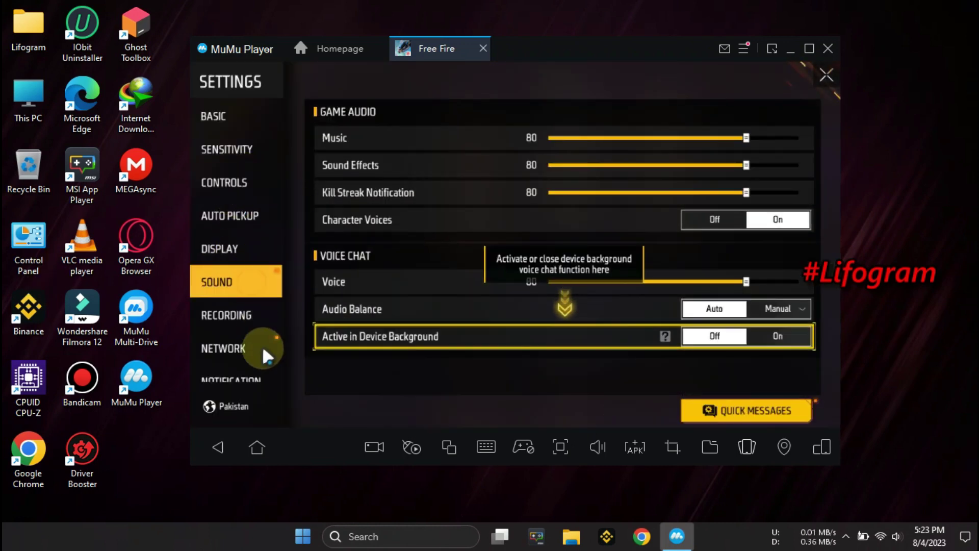
pyautogui.click(250, 247)
pyautogui.click(778, 139)
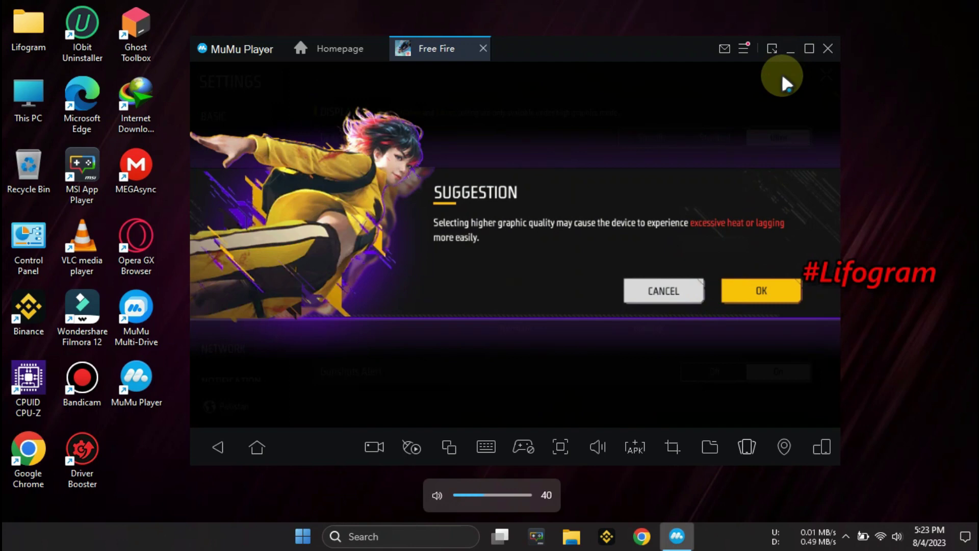
pyautogui.click(760, 286)
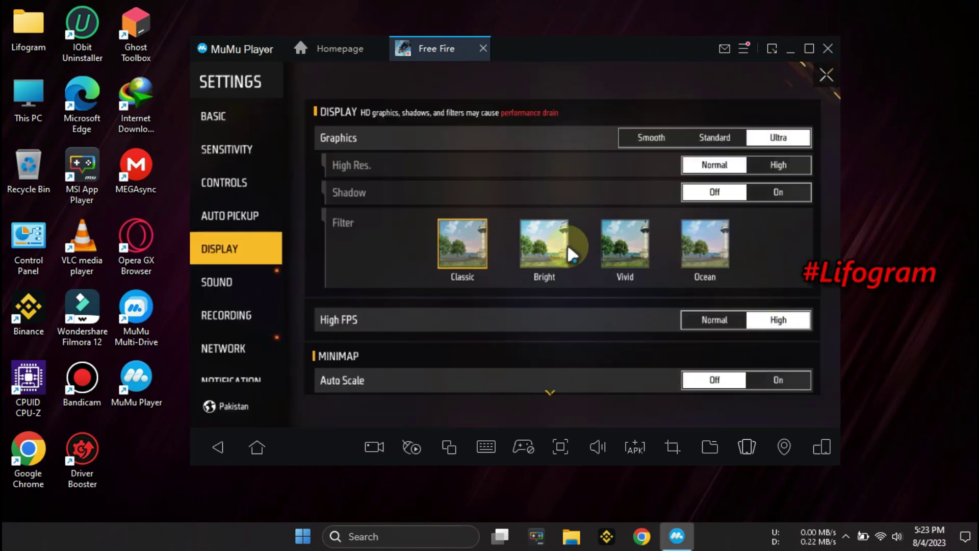
# Apply the Vivid filter in the display settings and look through the remaining display options
pyautogui.click(563, 239)
pyautogui.click(758, 291)
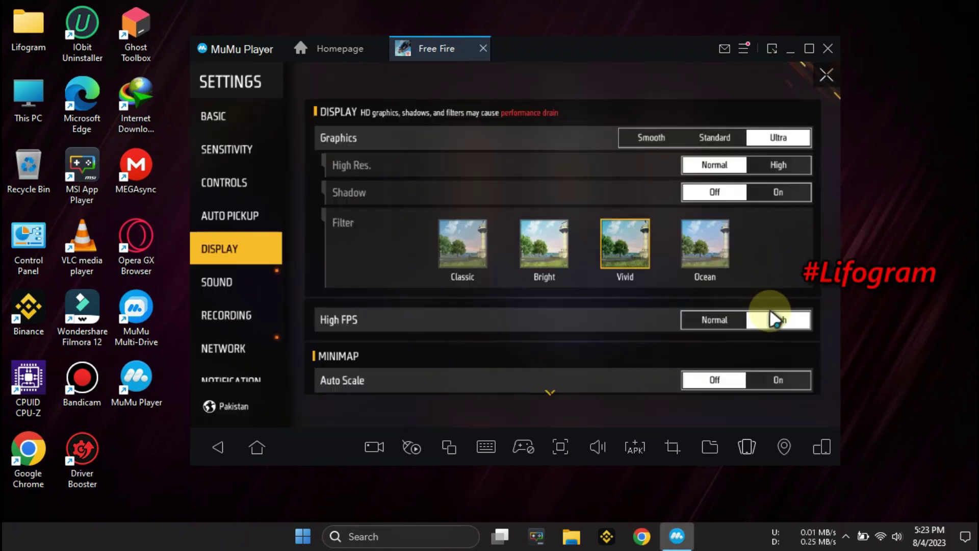
pyautogui.scroll(-3, 508, 334)
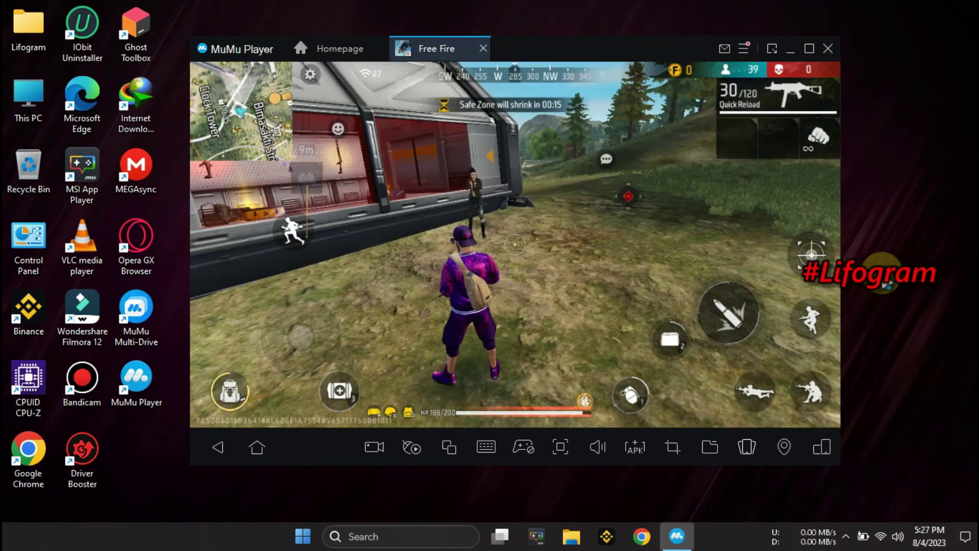
# Play the Battle Royale match by firing the gun, turning the view to aim at enemies and moving the character forward
pyautogui.click(737, 290)
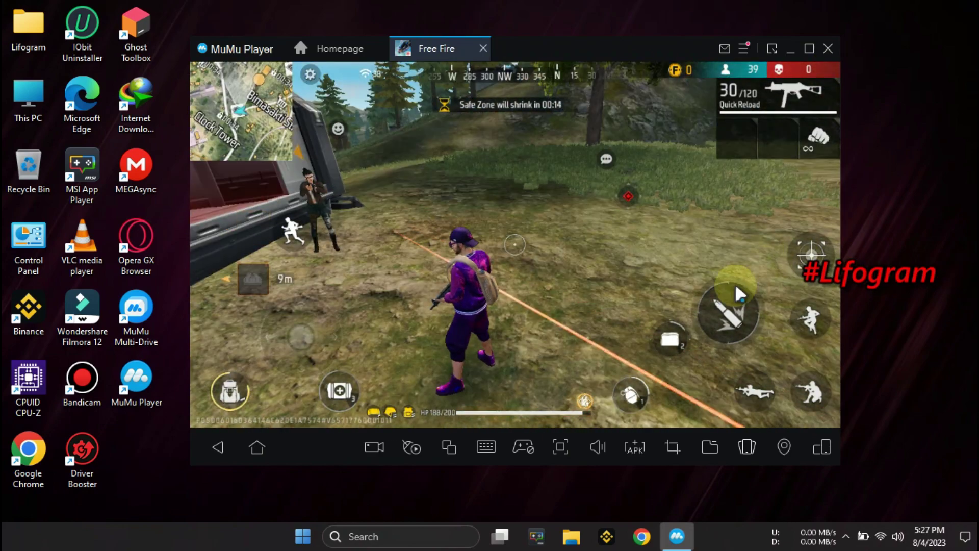
pyautogui.moveTo(676, 286); pyautogui.dragTo(891, 350)
pyautogui.moveTo(794, 340); pyautogui.dragTo(428, 387)
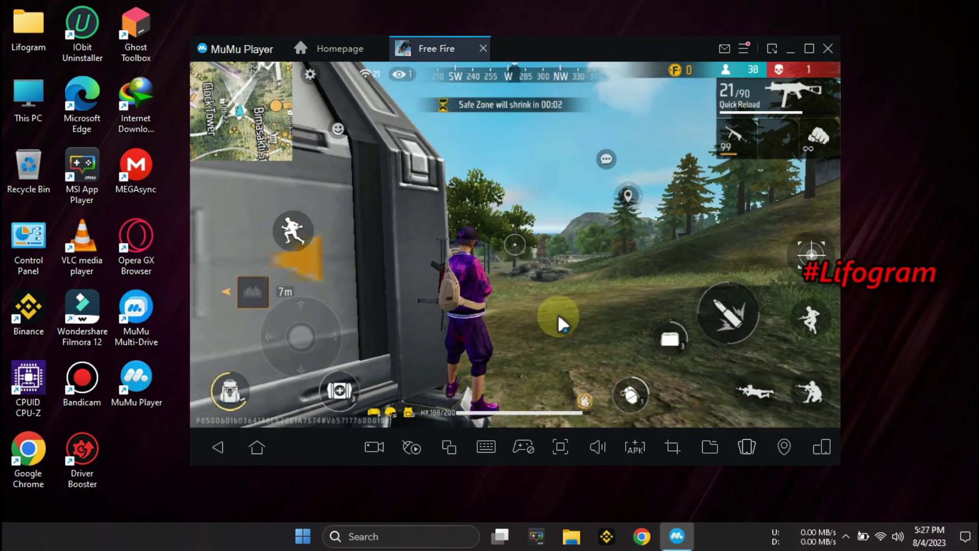
pyautogui.moveTo(558, 313); pyautogui.dragTo(551, 311)
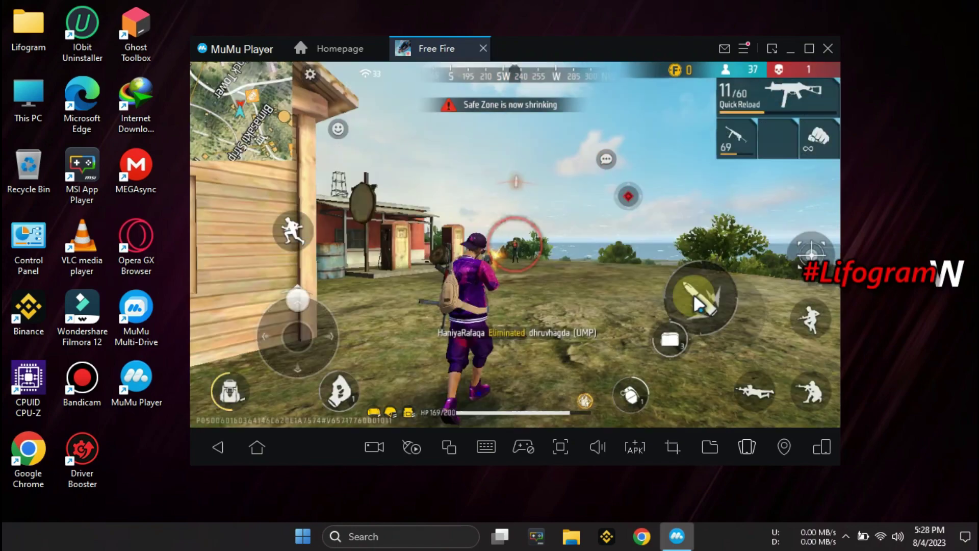
pyautogui.moveTo(693, 293); pyautogui.dragTo(524, 247)
pyautogui.press('w')
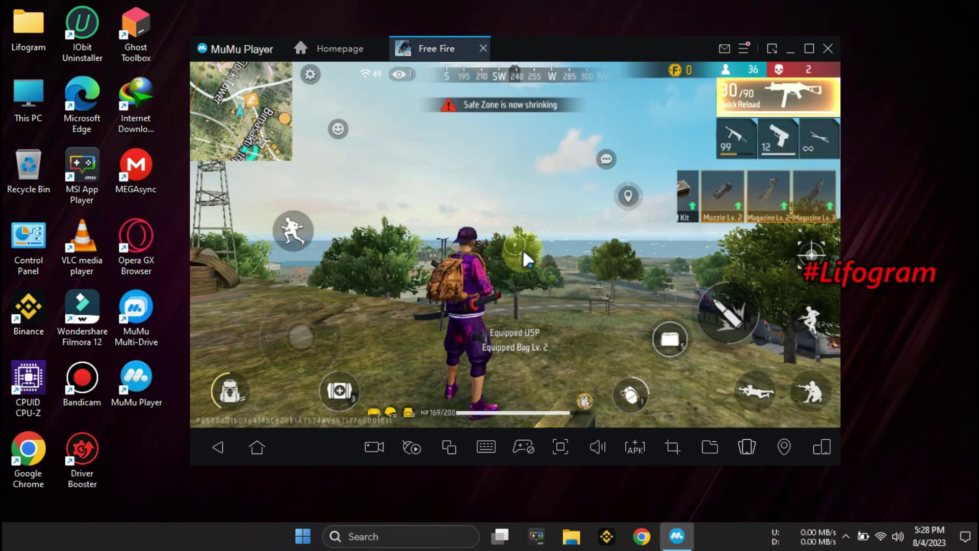